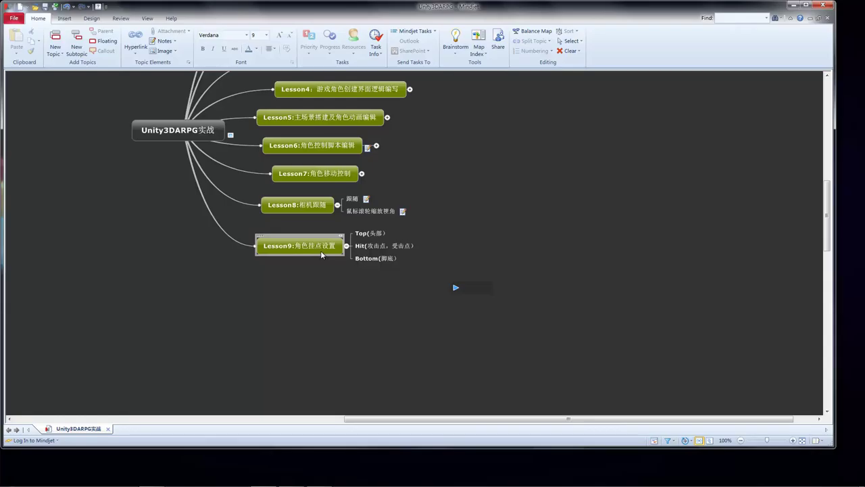
# - Review the Top, Hit and Bottom subtopics under the Lesson9 topic in the mind map
pyautogui.click(374, 234)
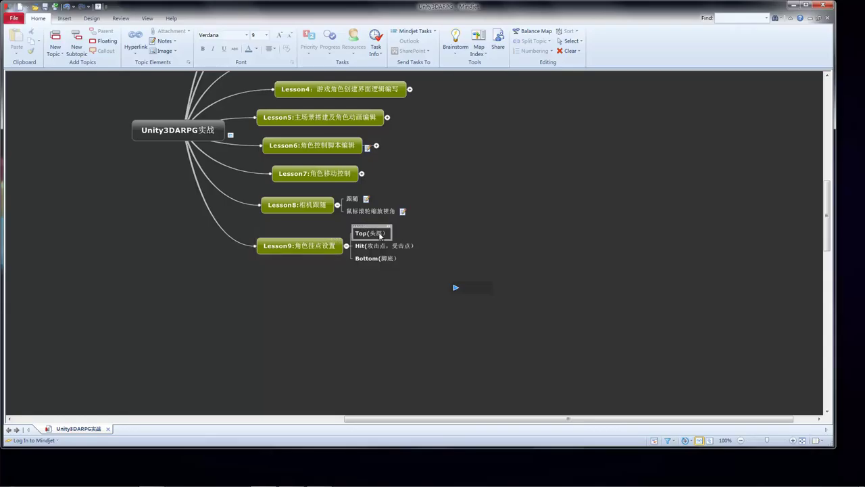
pyautogui.click(371, 248)
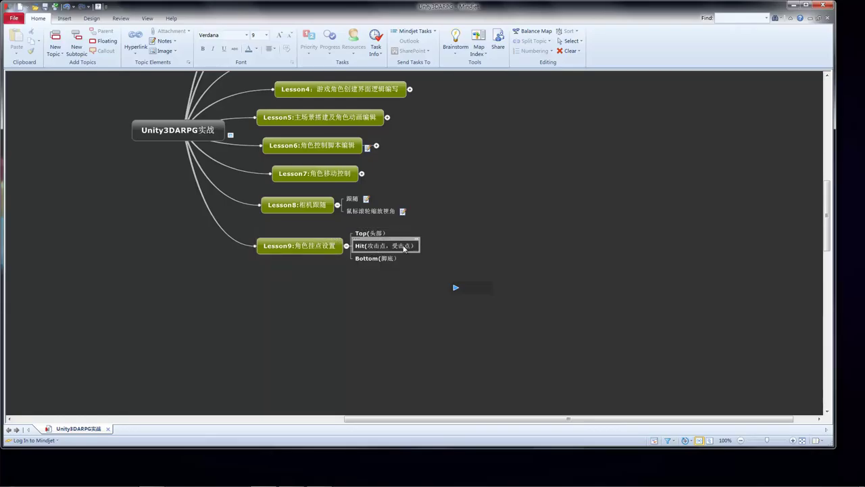
pyautogui.click(373, 258)
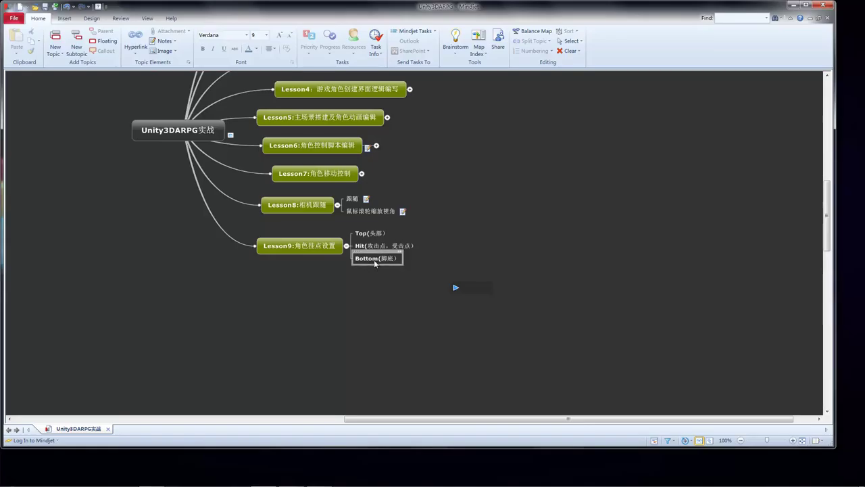
pyautogui.click(370, 234)
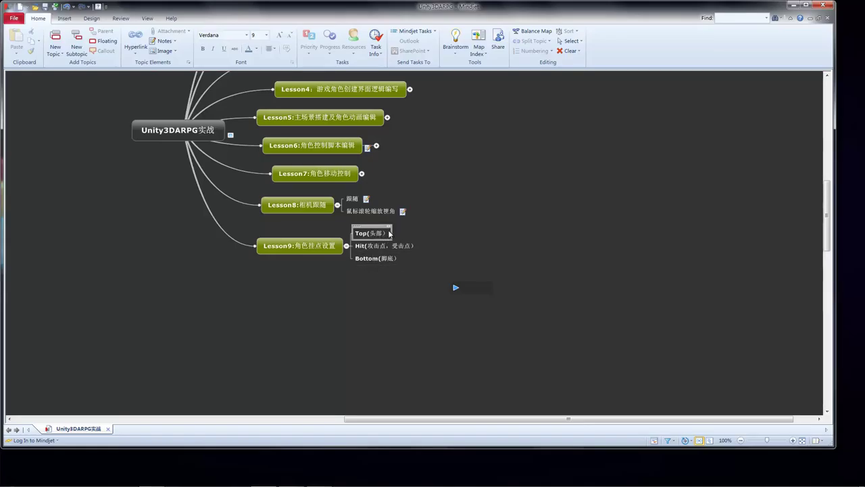
pyautogui.click(392, 247)
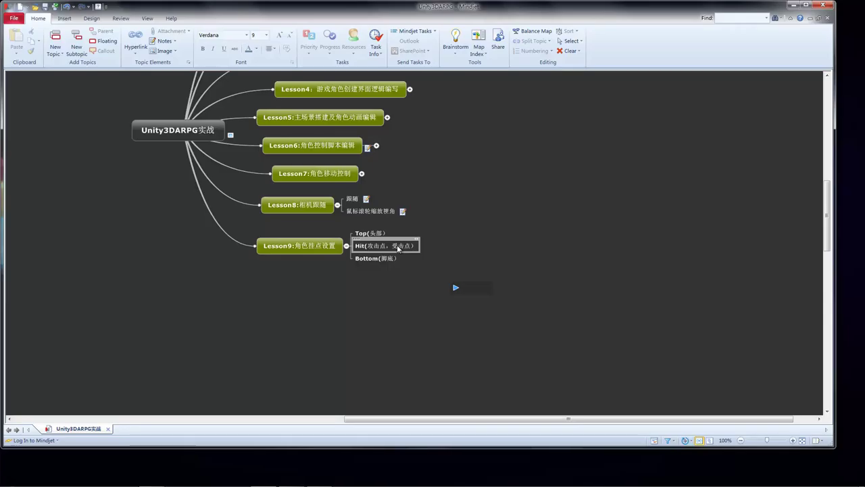
# - Switch to Unity and add the Warrior prefab from the Resources/Prefabs/Character folder to the open scene
pyautogui.click(791, 4)
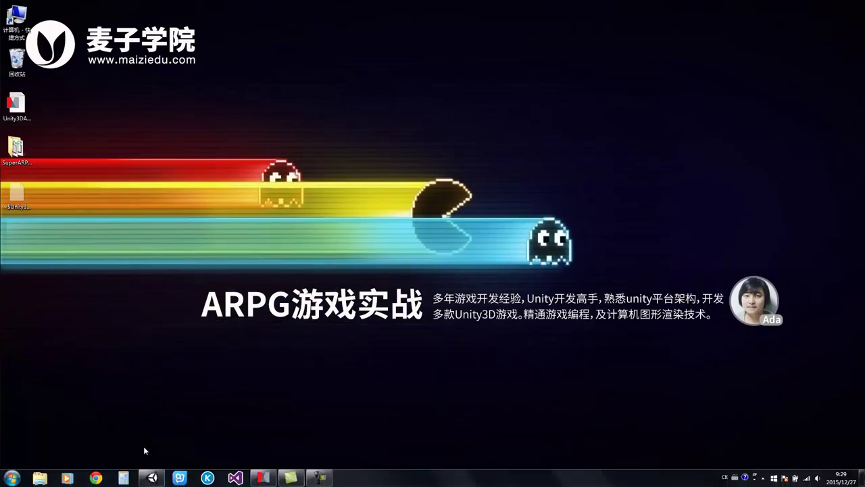
pyautogui.click(153, 478)
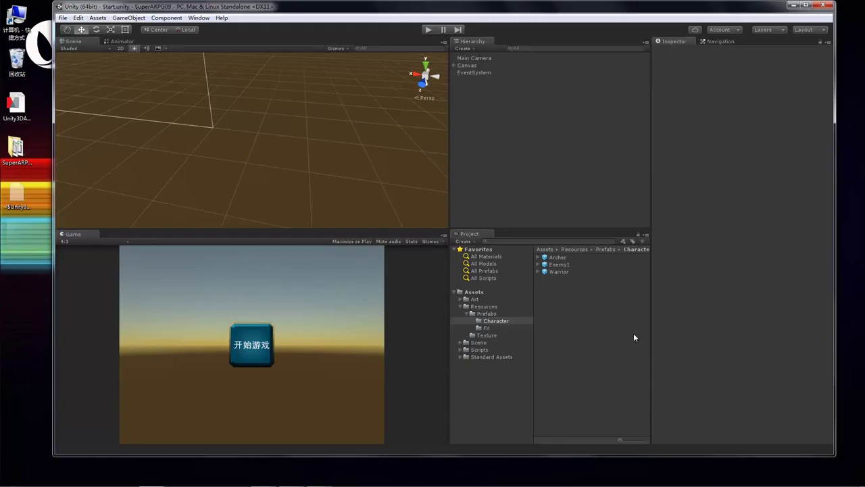
pyautogui.click(588, 272)
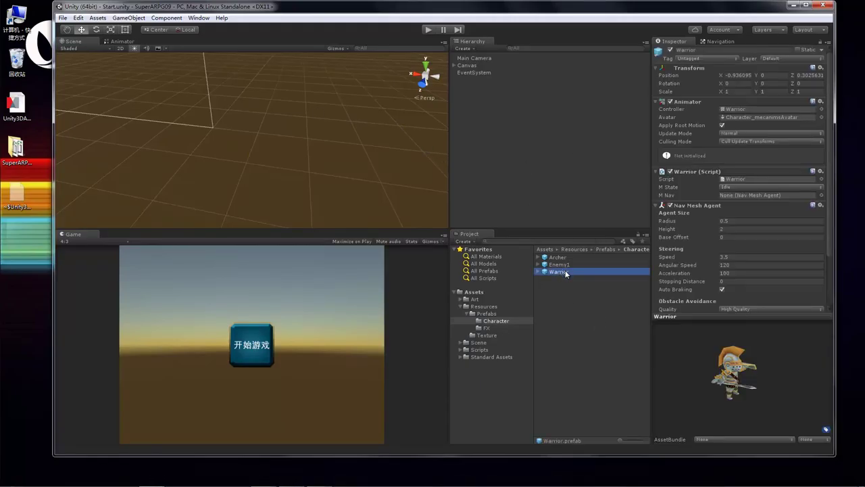
pyautogui.click(498, 321)
pyautogui.click(487, 313)
pyautogui.click(497, 321)
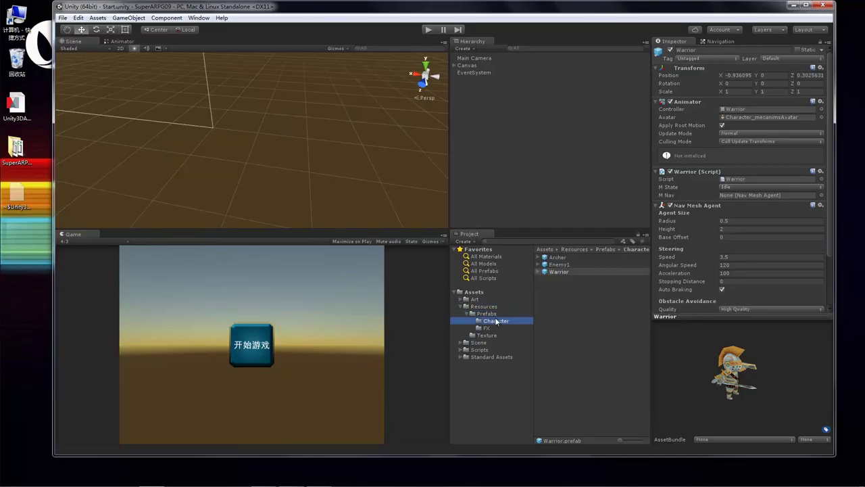
pyautogui.click(561, 258)
pyautogui.click(558, 272)
pyautogui.moveTo(557, 270); pyautogui.dragTo(517, 156)
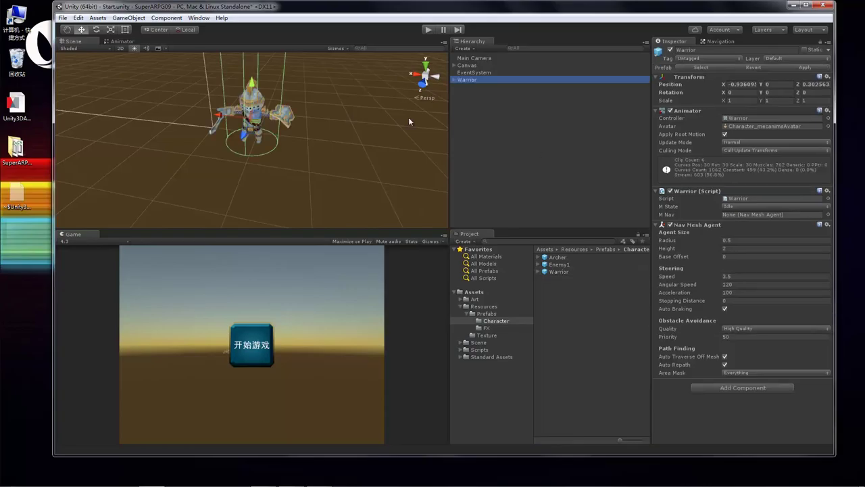
# - Create an empty child object under Warrior and name it Point
pyautogui.click(455, 80)
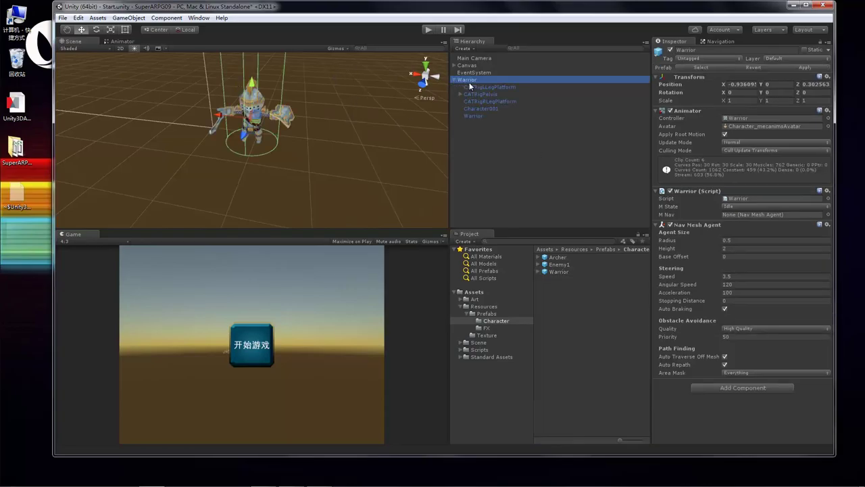
pyautogui.rightClick(477, 82)
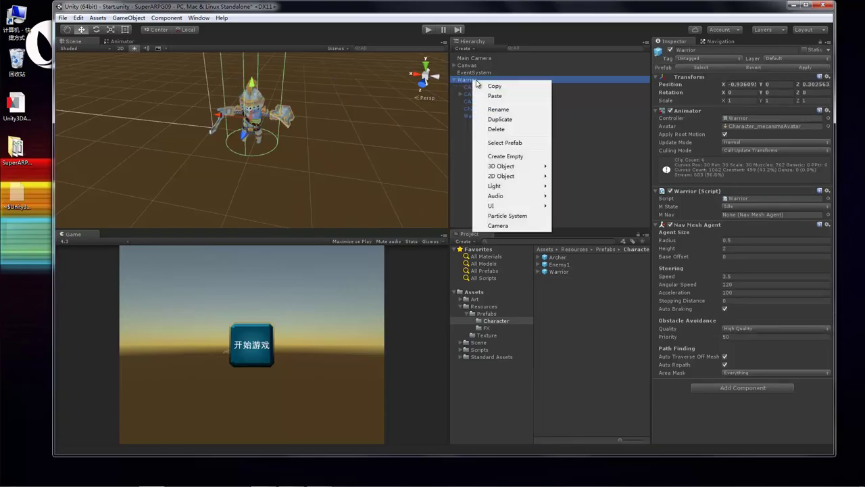
pyautogui.click(507, 156)
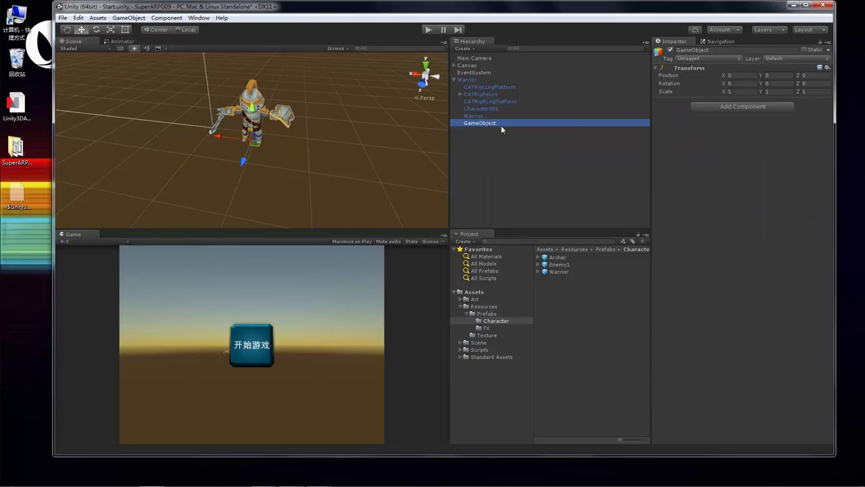
pyautogui.click(501, 125)
pyautogui.press('BackSpace')
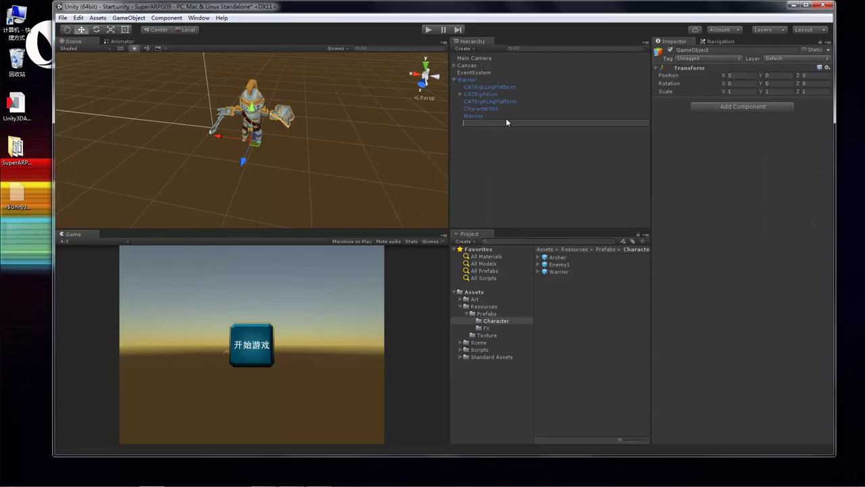
pyautogui.write('Point')
pyautogui.press('Return')
pyautogui.click(562, 168)
# - Create an empty child object under Point and name it Top
pyautogui.click(482, 123)
pyautogui.rightClick(482, 123)
pyautogui.click(515, 201)
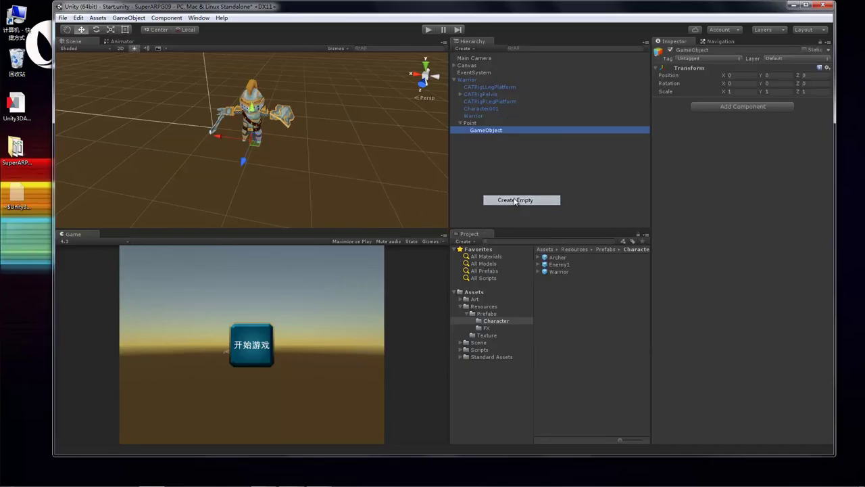
pyautogui.press('BackSpace')
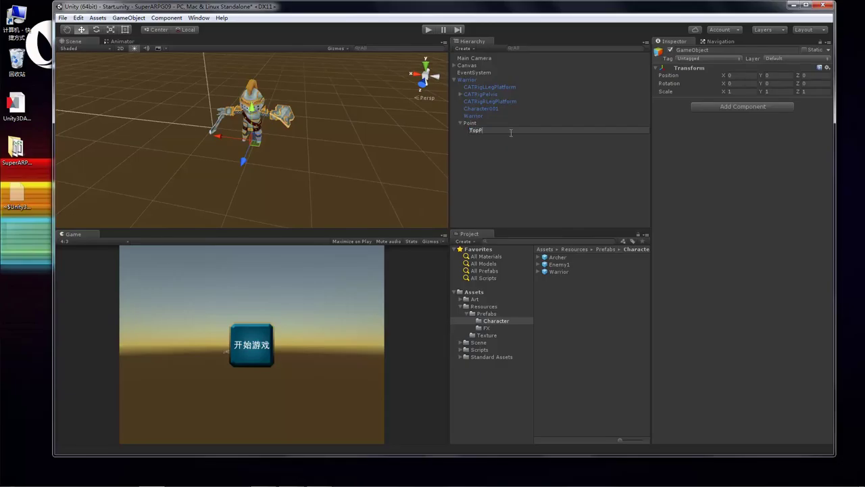
pyautogui.write('Top')
pyautogui.press('Return')
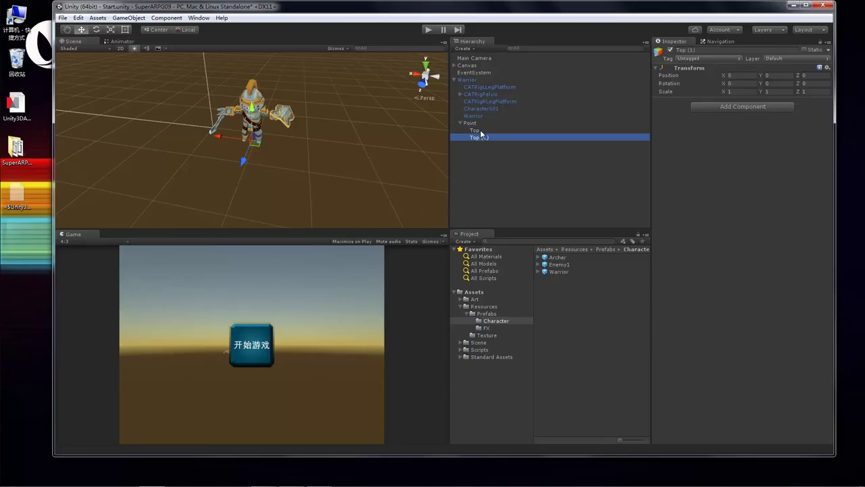
# - Duplicate the Top object twice and rename the first copy Middle
pyautogui.hotkey('ctrl', 'd')
pyautogui.hotkey('ctrl', 'd')
pyautogui.click(484, 138)
pyautogui.click(485, 138)
pyautogui.press('BackSpace')
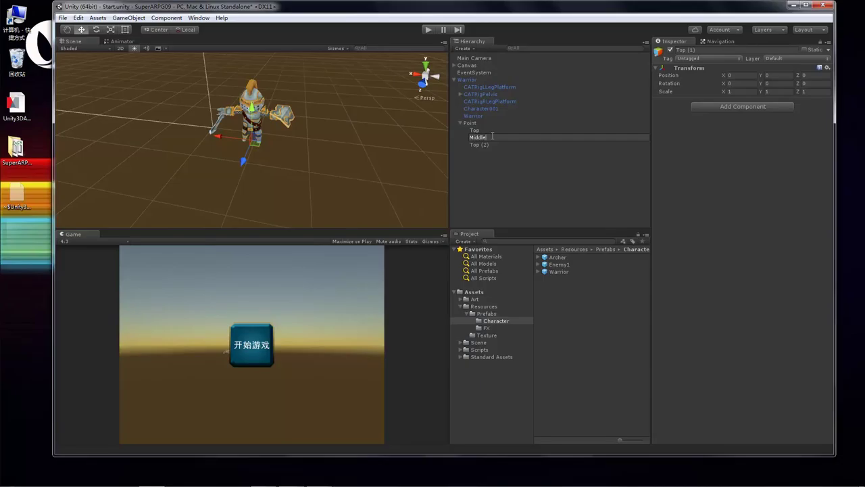
pyautogui.press('Return')
# - Rename the second copy of Top under Point as Bottom
pyautogui.click(484, 144)
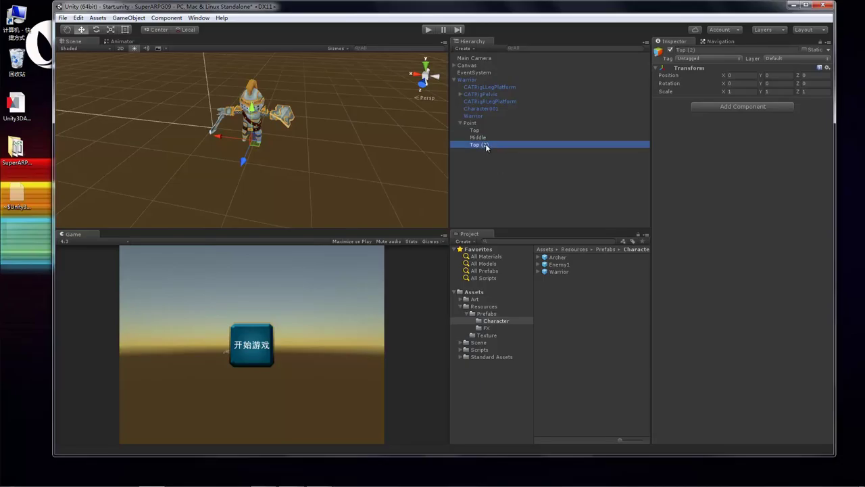
pyautogui.click(486, 144)
pyautogui.press('BackSpace')
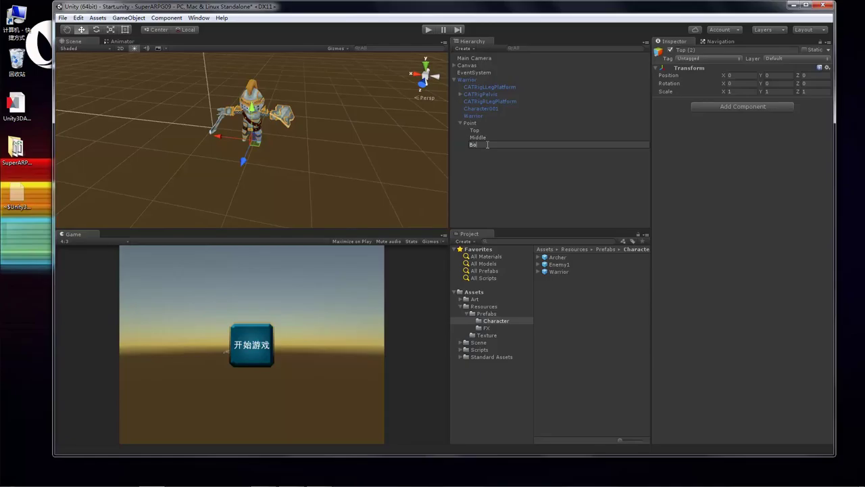
pyautogui.write('Bottom')
pyautogui.press('Return')
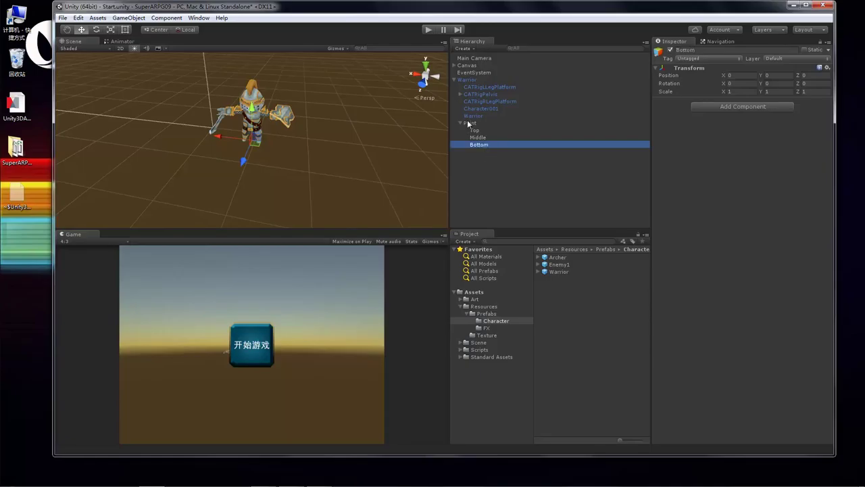
# - Raise the Top point above the warrior's head, to a Y position of about 1.16
pyautogui.click(477, 131)
pyautogui.moveTo(254, 115); pyautogui.dragTo(249, 67)
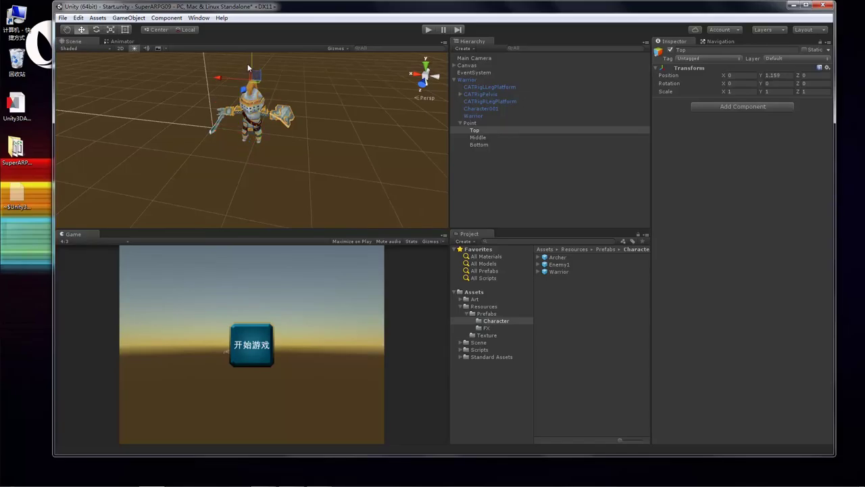
pyautogui.click(66, 29)
pyautogui.keyDown('alt'); pyautogui.moveTo(251, 129); pyautogui.dragTo(405, 116); pyautogui.keyUp('alt')
pyautogui.click(474, 130)
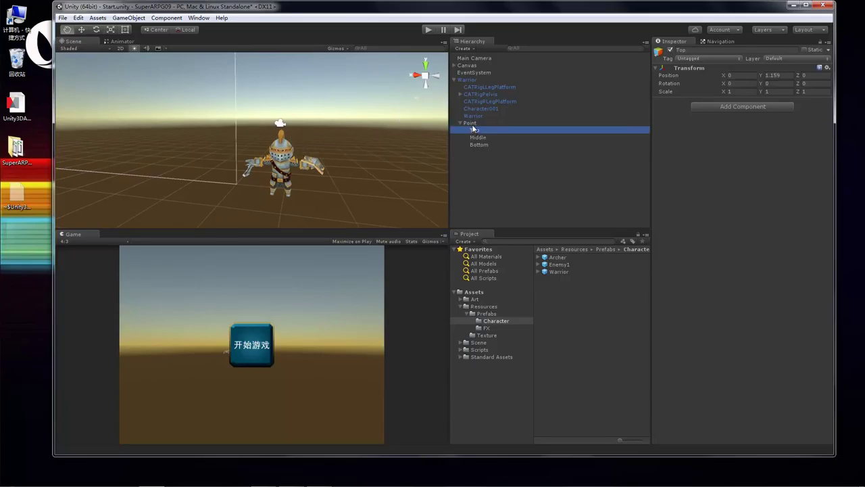
pyautogui.press('w')
# - Move the Middle point in front of the warrior's body, at about Y 0.51 and Z 0.53
pyautogui.click(480, 138)
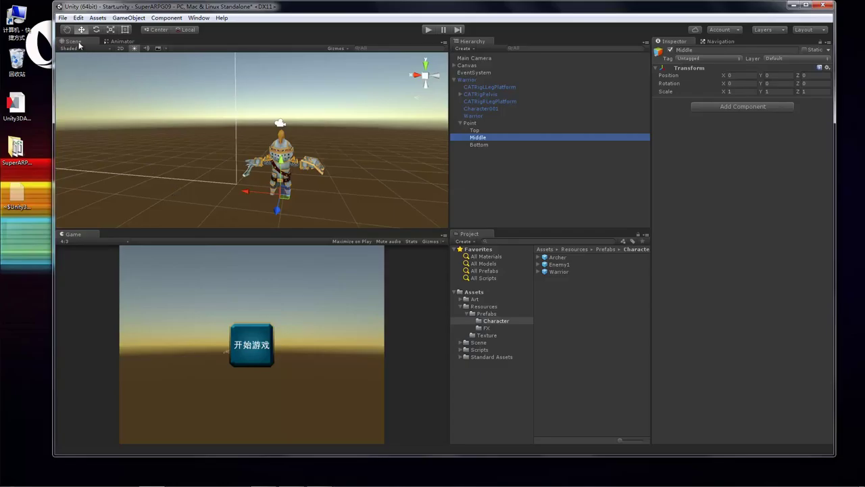
pyautogui.click(436, 80)
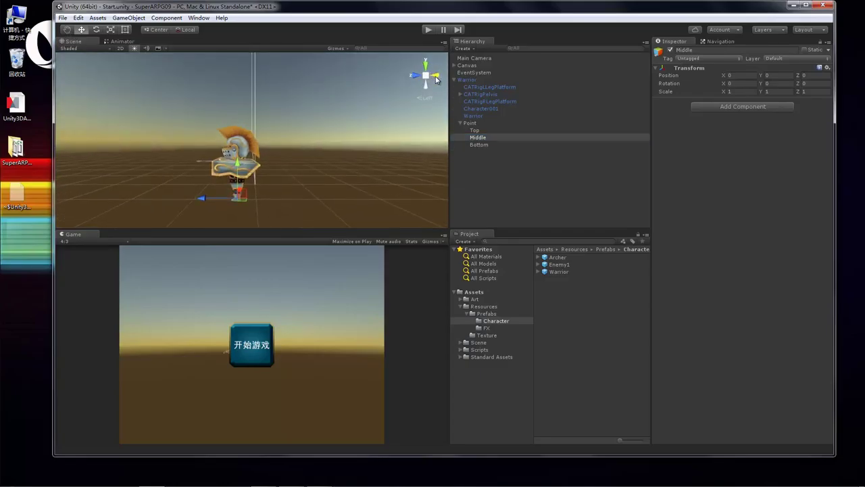
pyautogui.moveTo(202, 199); pyautogui.dragTo(174, 196)
pyautogui.moveTo(206, 168); pyautogui.dragTo(205, 138)
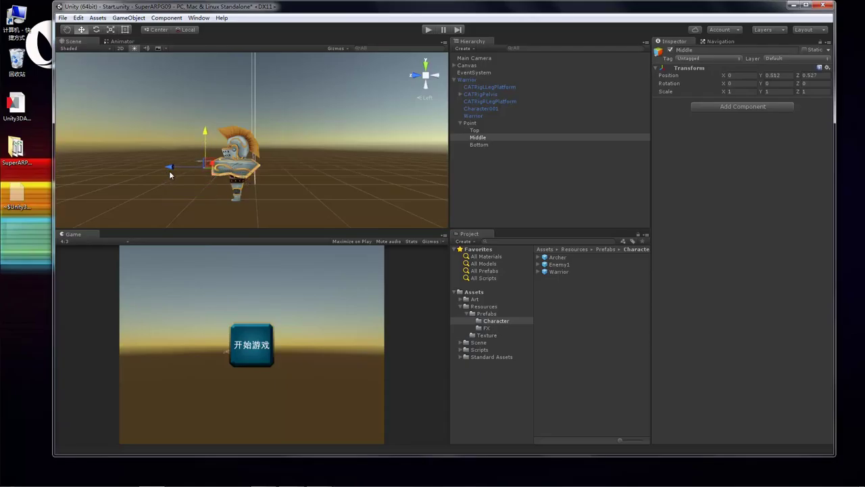
# - Check the Bottom point's position at the feet and apply the Warrior instance's changes to its prefab
pyautogui.click(479, 145)
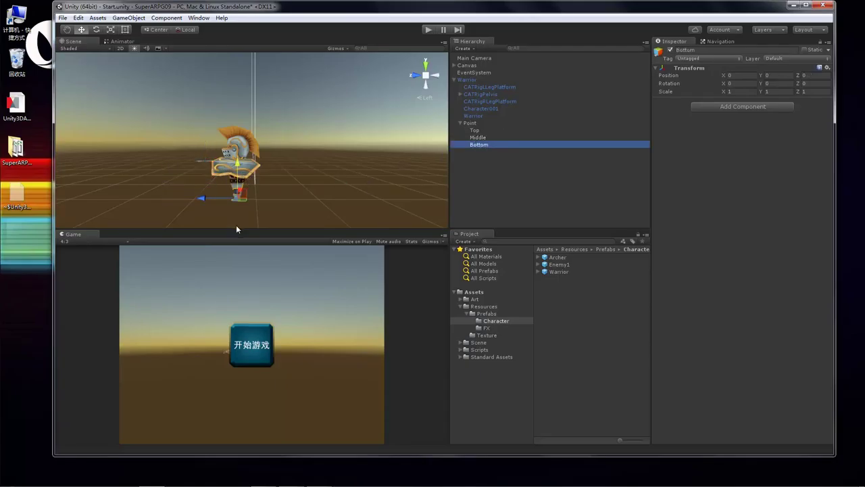
pyautogui.click(498, 167)
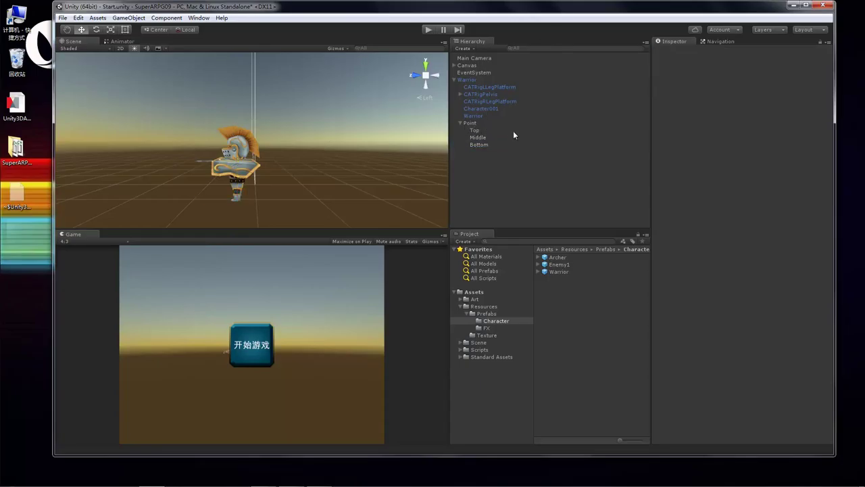
pyautogui.click(471, 79)
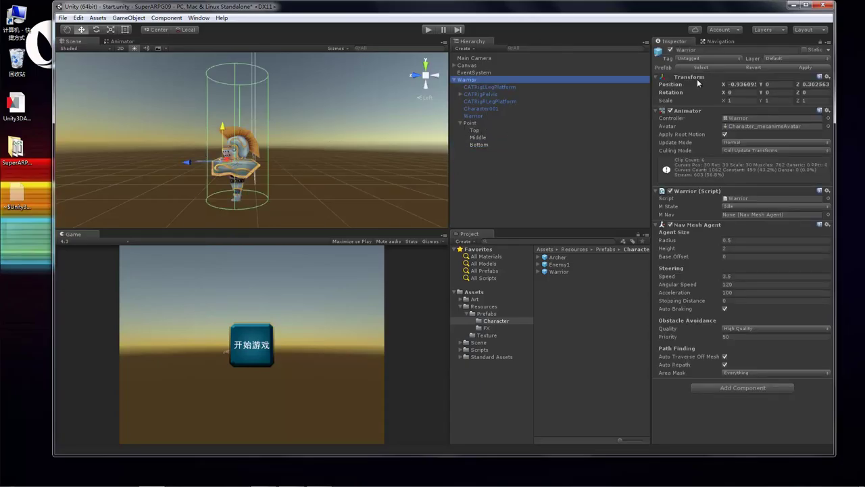
pyautogui.click(809, 66)
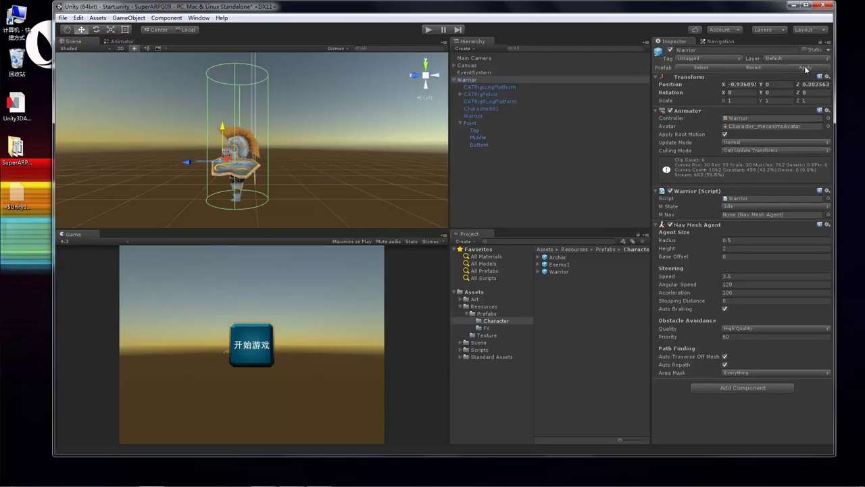
pyautogui.click(523, 194)
# - Delete the Warrior instance from the scene and place the Archer prefab in its stead
pyautogui.click(471, 80)
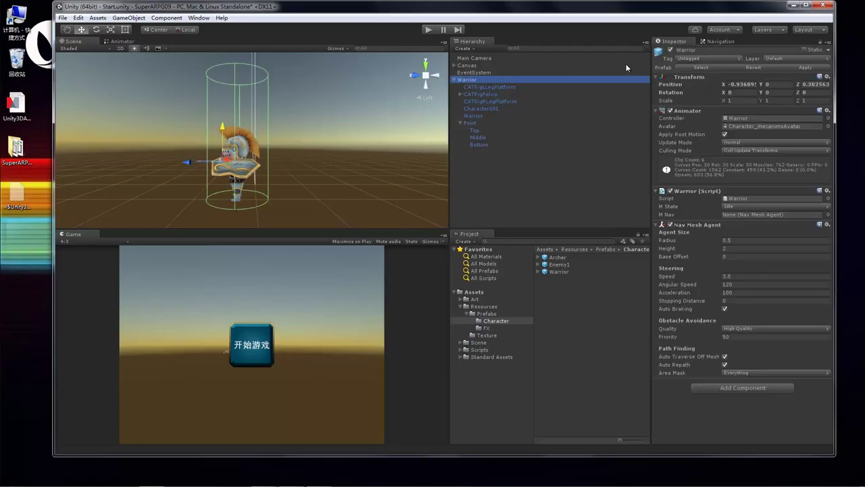
pyautogui.press('Delete')
pyautogui.moveTo(558, 257); pyautogui.dragTo(250, 158)
# - Create an empty child object under Archer and name it Point
pyautogui.rightClick(466, 79)
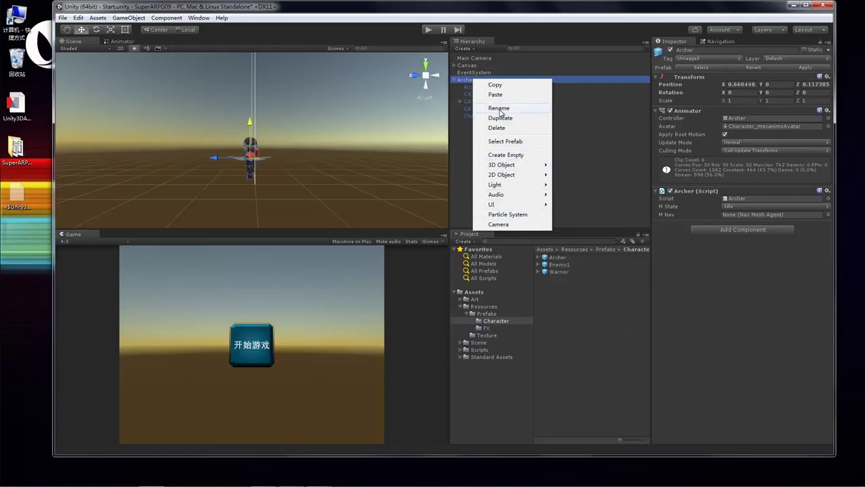
pyautogui.click(507, 155)
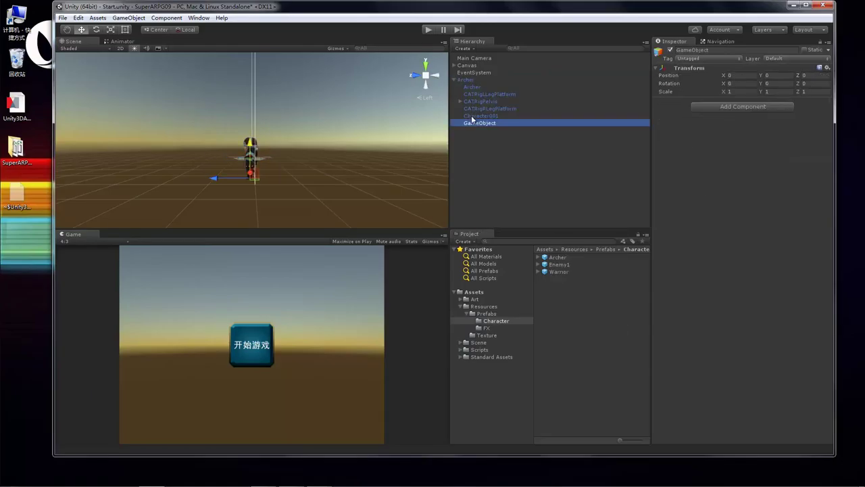
pyautogui.doubleClick(487, 124)
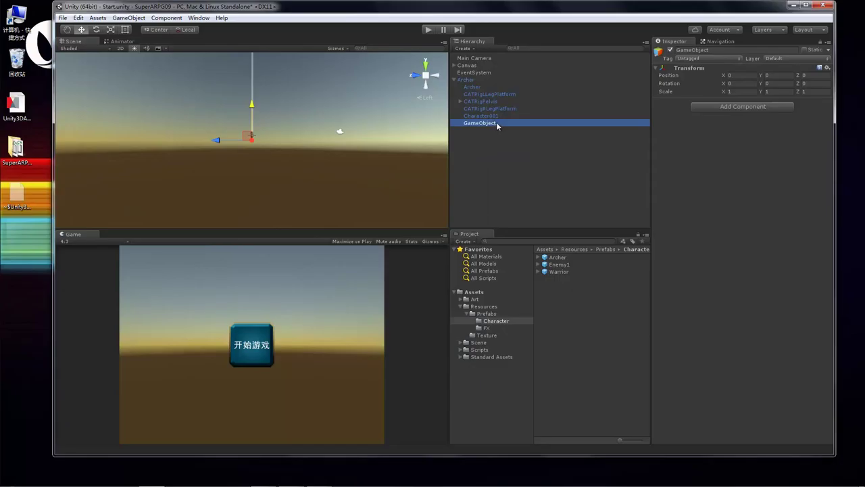
pyautogui.click(496, 123)
pyautogui.press('BackSpace')
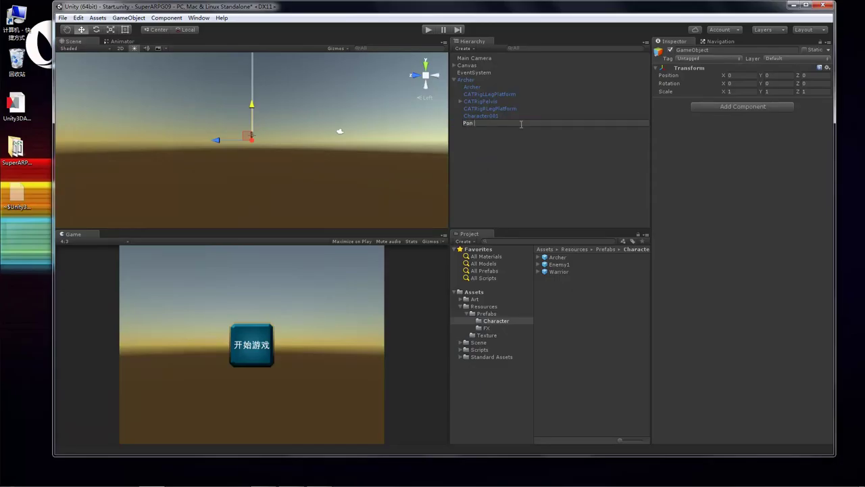
pyautogui.write('Point')
pyautogui.press('Return')
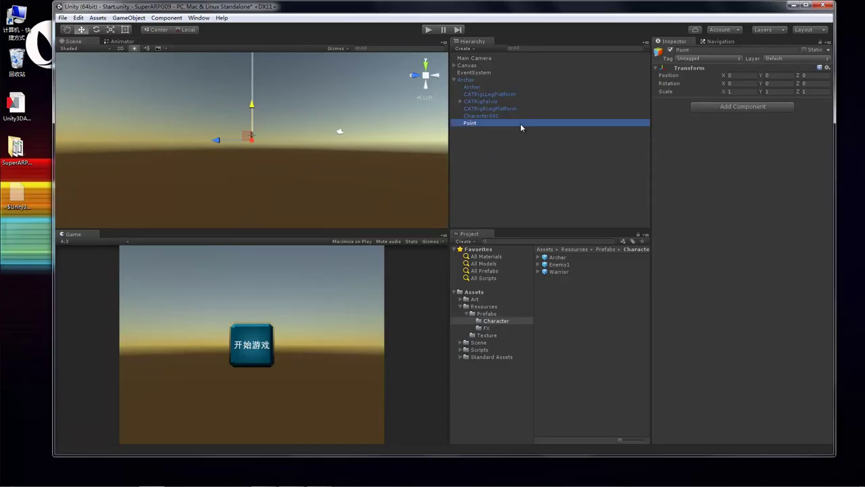
# - Create an empty child object under the Archer's Point and name it Top
pyautogui.click(478, 123)
pyautogui.rightClick(477, 124)
pyautogui.click(519, 197)
pyautogui.click(490, 132)
pyautogui.press('BackSpace')
pyautogui.write('To')
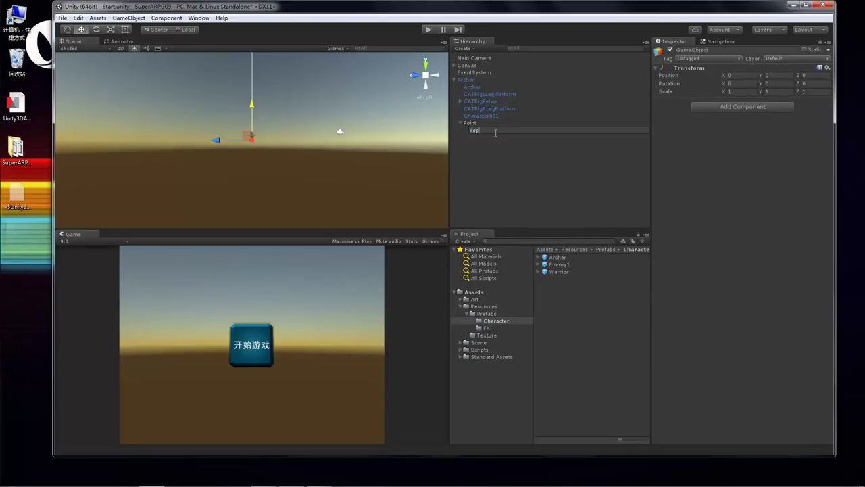
pyautogui.write('p')
pyautogui.press('Return')
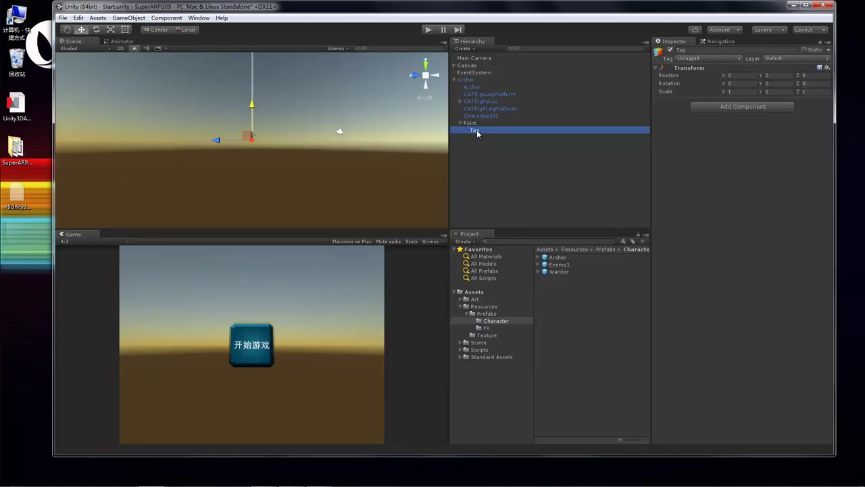
# - Duplicate Top twice within Point and rename the first copy Middle
pyautogui.hotkey('ctrl', 'd')
pyautogui.hotkey('ctrl', 'd')
pyautogui.click(485, 138)
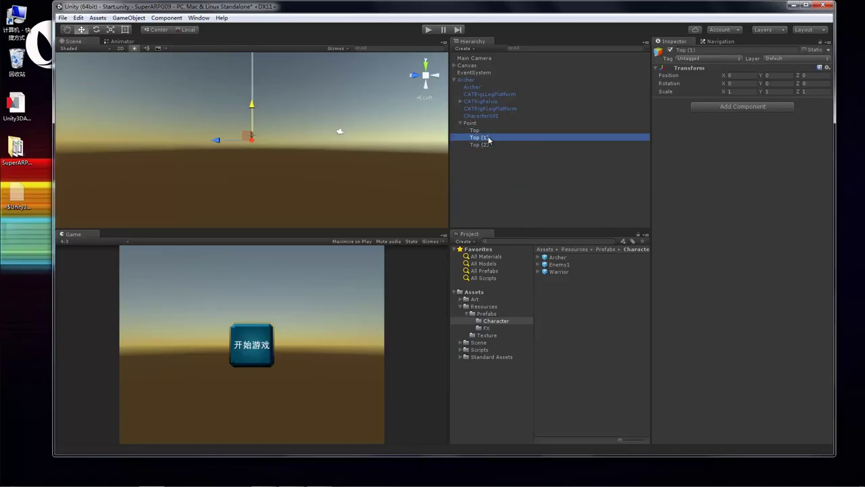
pyautogui.click(491, 139)
pyautogui.press('BackSpace')
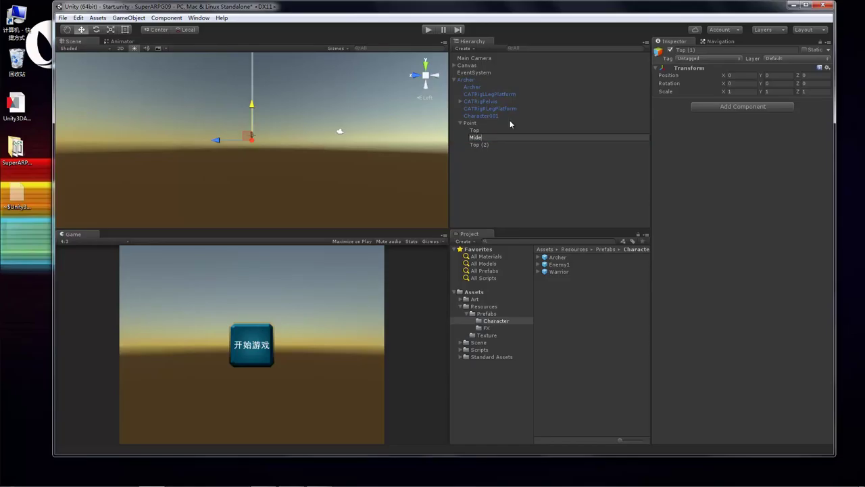
pyautogui.write('Middle')
pyautogui.press('Return')
# - Rename the second copy of Top as Bottom
pyautogui.click(479, 145)
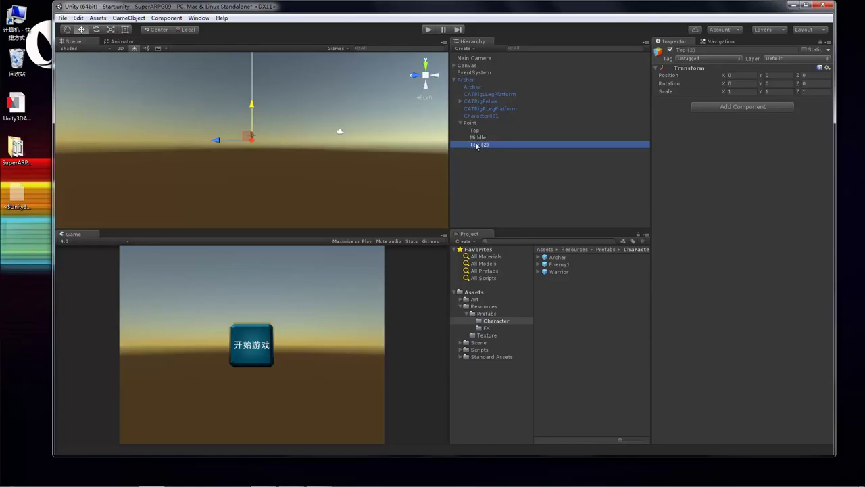
pyautogui.click(493, 144)
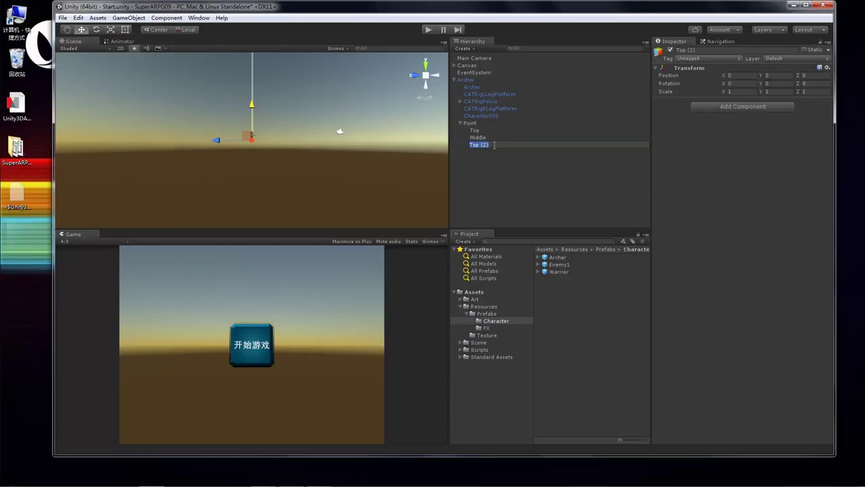
pyautogui.press('BackSpace')
pyautogui.write('Bottom')
pyautogui.press('Return')
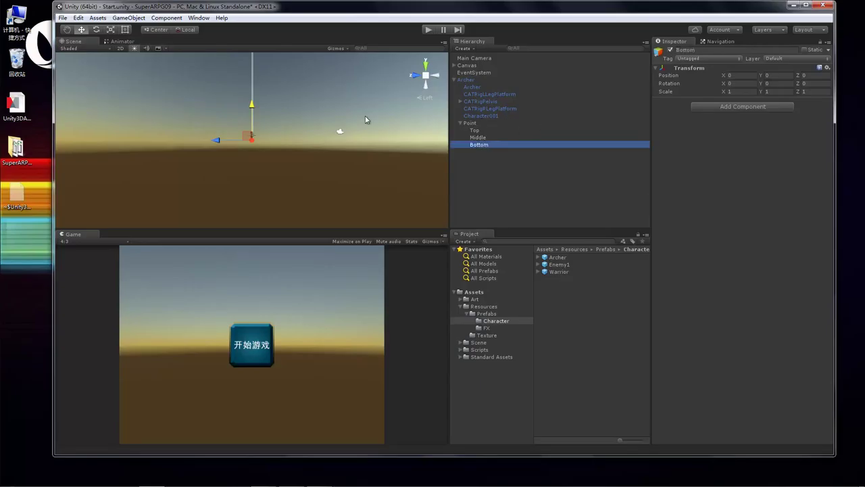
# - Raise the Top point above the archer's head, to a Y position of about 1.15
pyautogui.click(67, 30)
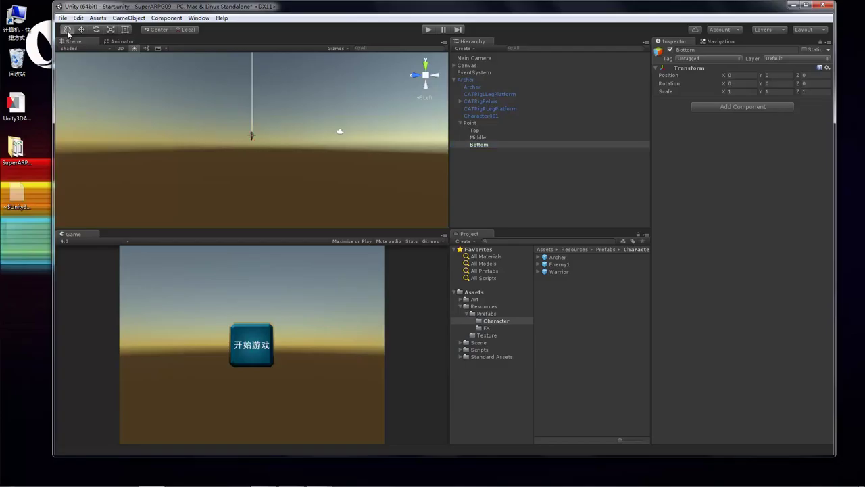
pyautogui.doubleClick(466, 80)
pyautogui.click(481, 132)
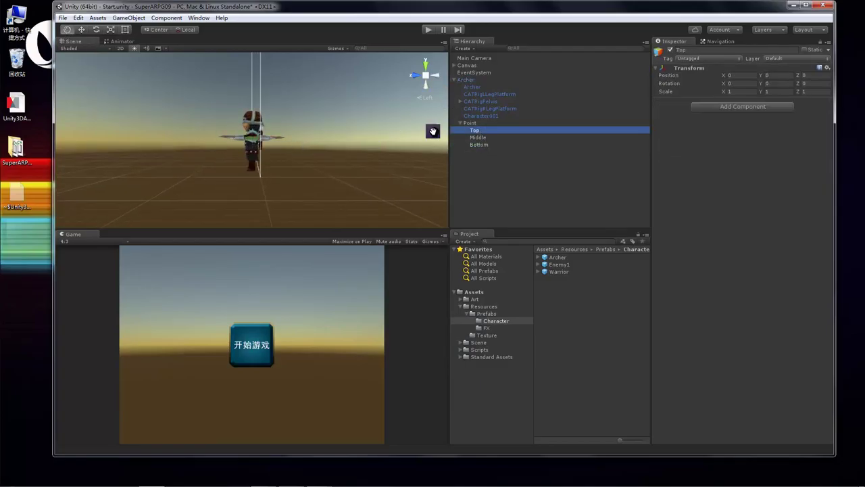
pyautogui.click(82, 30)
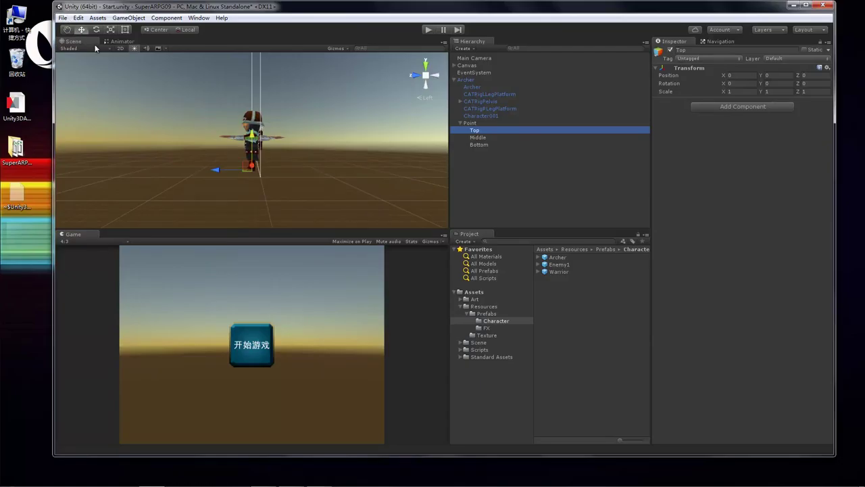
pyautogui.moveTo(257, 130); pyautogui.dragTo(259, 80)
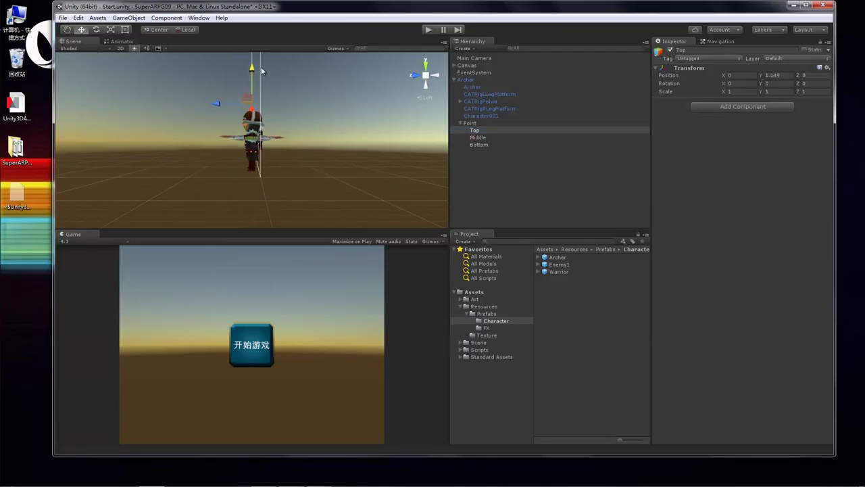
# - Move the Middle point in front of the archer's body, at about Y 0.47 and Z 0.47
pyautogui.click(478, 137)
pyautogui.moveTo(215, 169); pyautogui.dragTo(188, 167)
pyautogui.moveTo(225, 139); pyautogui.dragTo(227, 114)
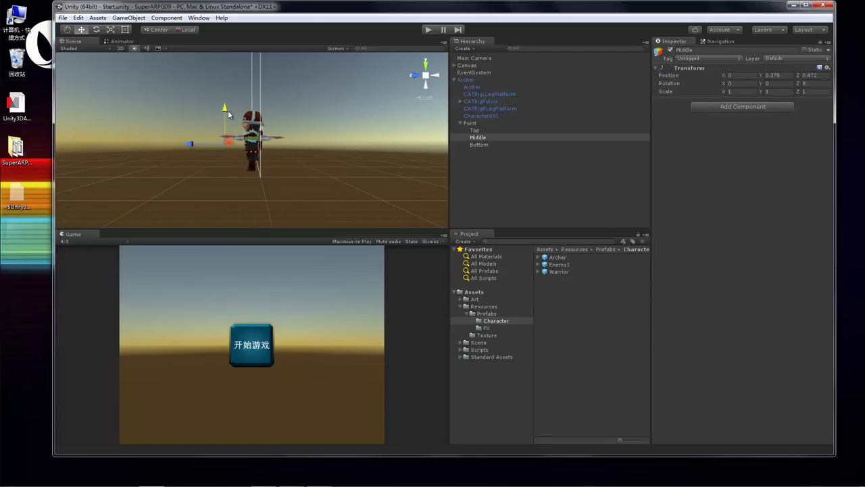
# - Apply the Archer instance's changes to its prefab and delete the instance from the scene
pyautogui.click(540, 177)
pyautogui.click(473, 78)
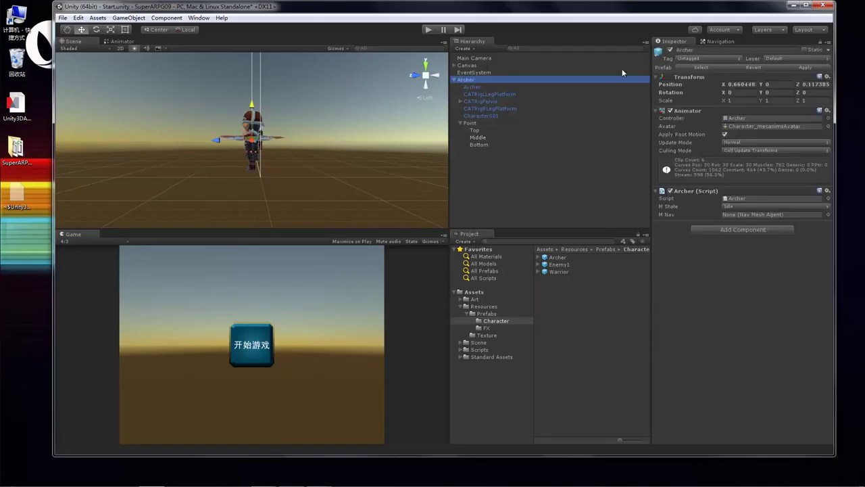
pyautogui.click(806, 68)
pyautogui.press('Delete')
# - Place the Enemy1 and Archer prefabs in the scene and expand Archer's child objects
pyautogui.click(560, 265)
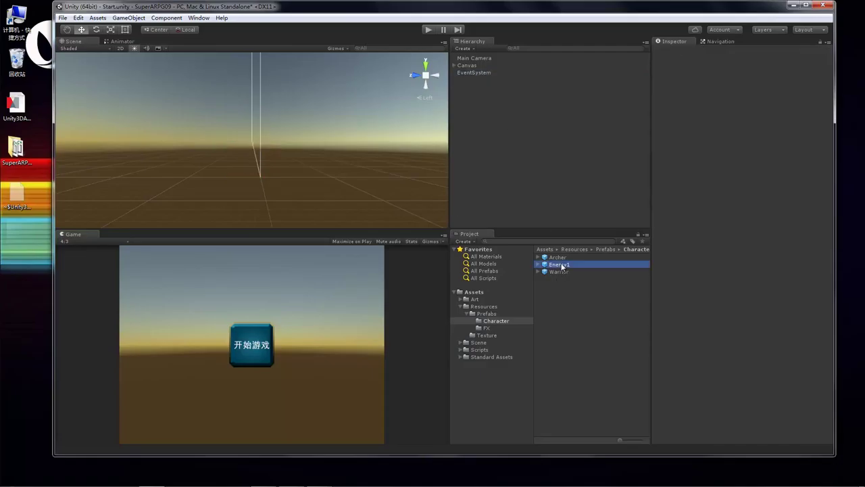
pyautogui.moveTo(560, 265); pyautogui.dragTo(496, 135)
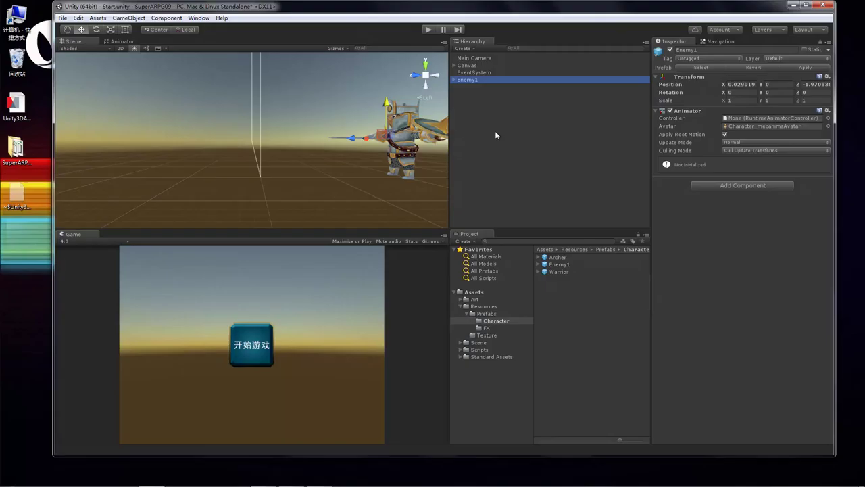
pyautogui.click(458, 80)
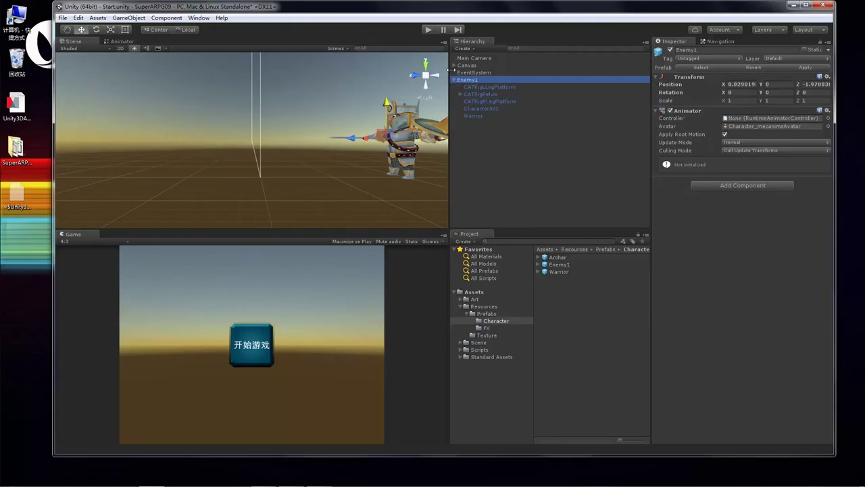
pyautogui.click(454, 80)
pyautogui.click(563, 258)
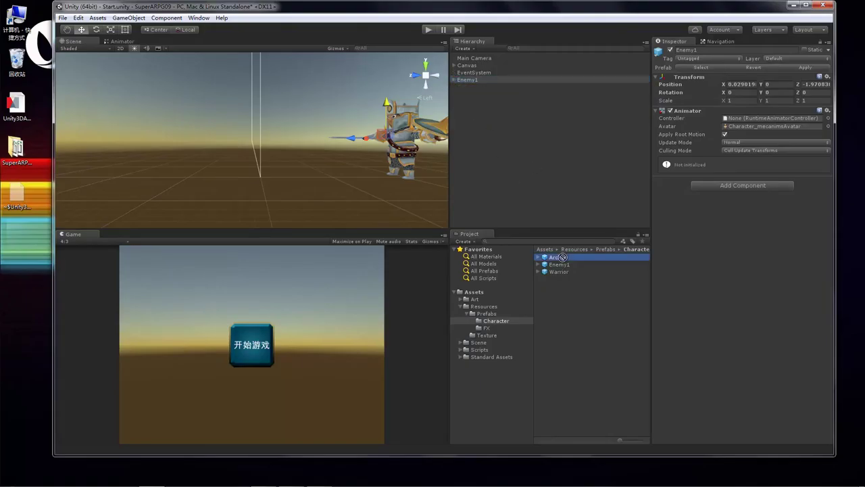
pyautogui.moveTo(562, 257); pyautogui.dragTo(481, 116)
pyautogui.click(454, 87)
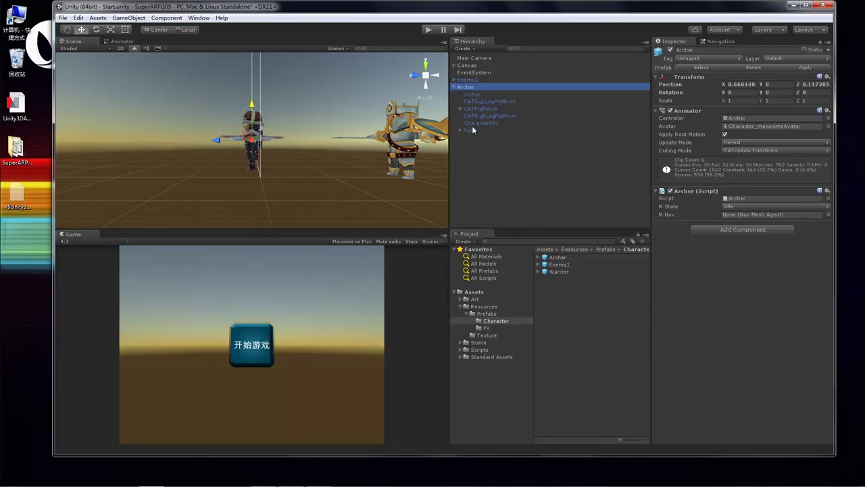
# - Duplicate Archer's Point group, move the copy under Enemy1, and delete the Archer instance
pyautogui.click(472, 130)
pyautogui.hotkey('ctrl', 'd')
pyautogui.moveTo(475, 138); pyautogui.dragTo(471, 81)
pyautogui.click(468, 130)
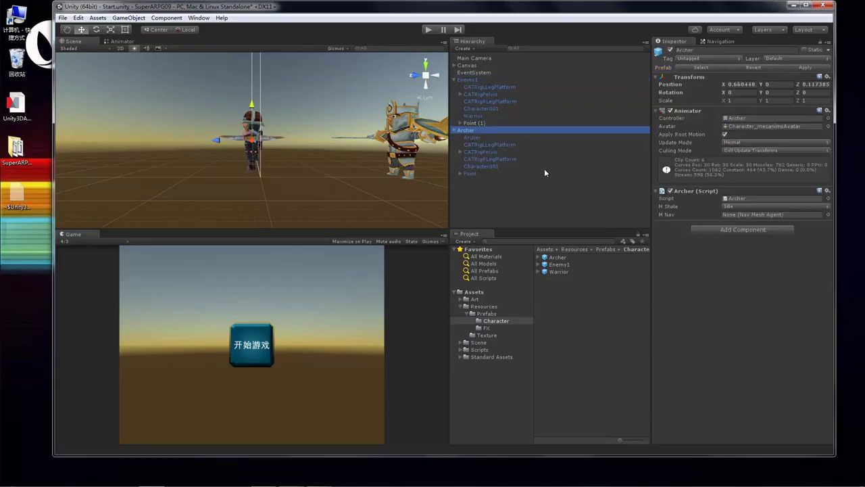
pyautogui.press('Delete')
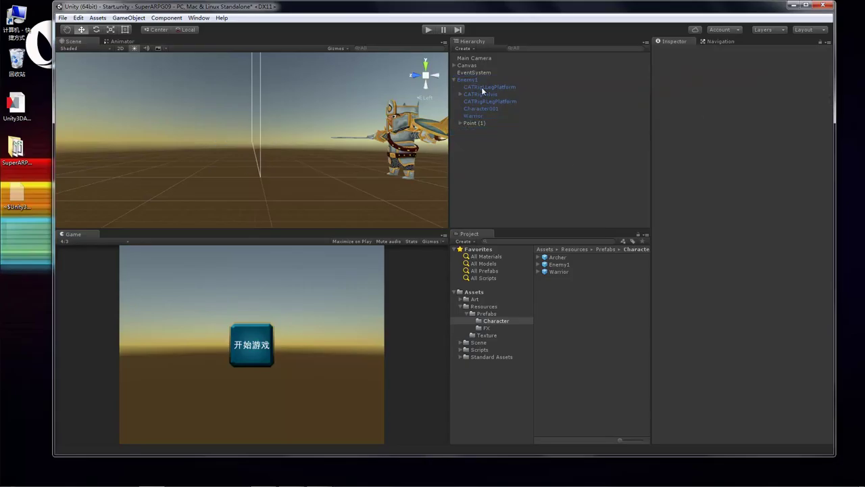
pyautogui.click(460, 123)
pyautogui.moveTo(558, 271); pyautogui.dragTo(487, 175)
pyautogui.click(455, 152)
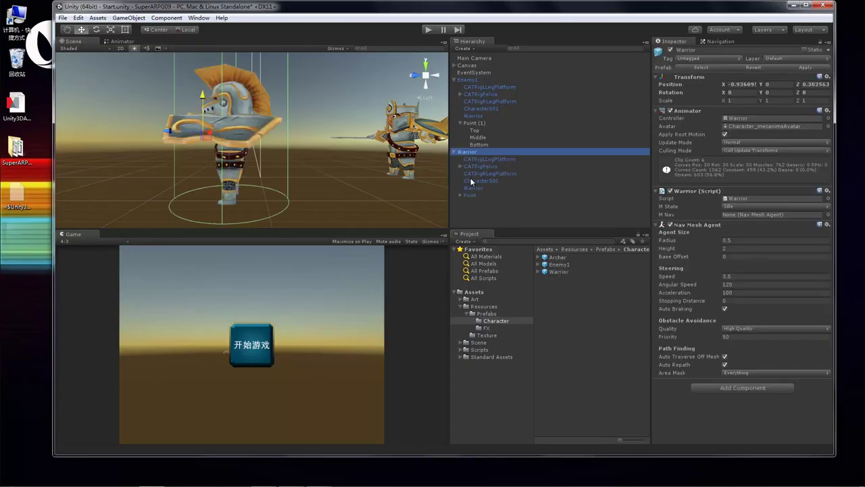
pyautogui.click(479, 145)
pyautogui.click(490, 152)
pyautogui.press('Delete')
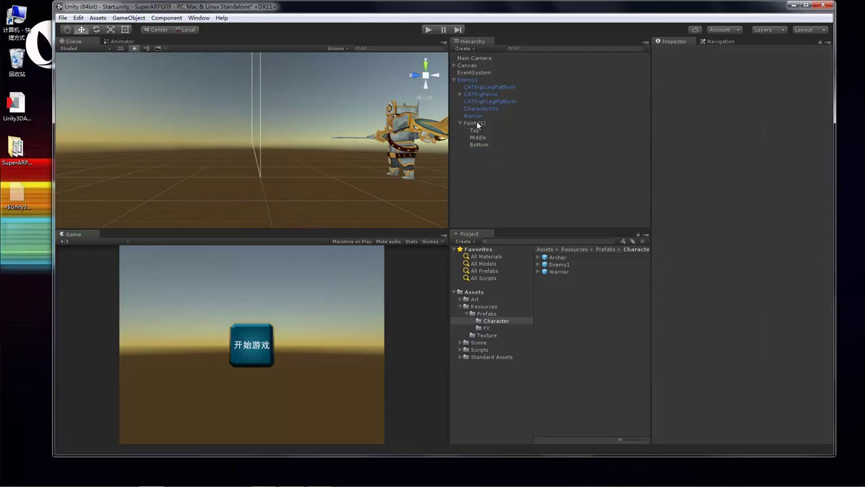
# - Rename the copied group under Enemy1 as Point and reset its transform
pyautogui.click(477, 124)
pyautogui.click(487, 122)
pyautogui.press('BackSpace')
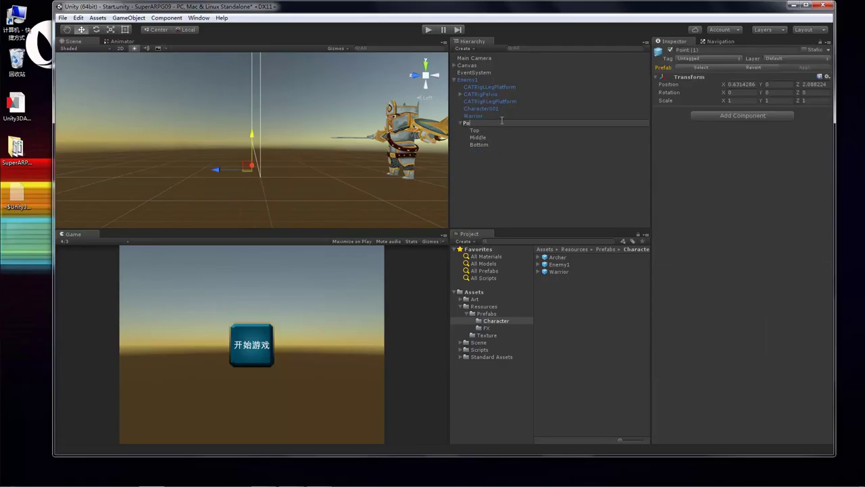
pyautogui.press('Return')
pyautogui.click(826, 76)
pyautogui.click(825, 86)
pyautogui.click(552, 182)
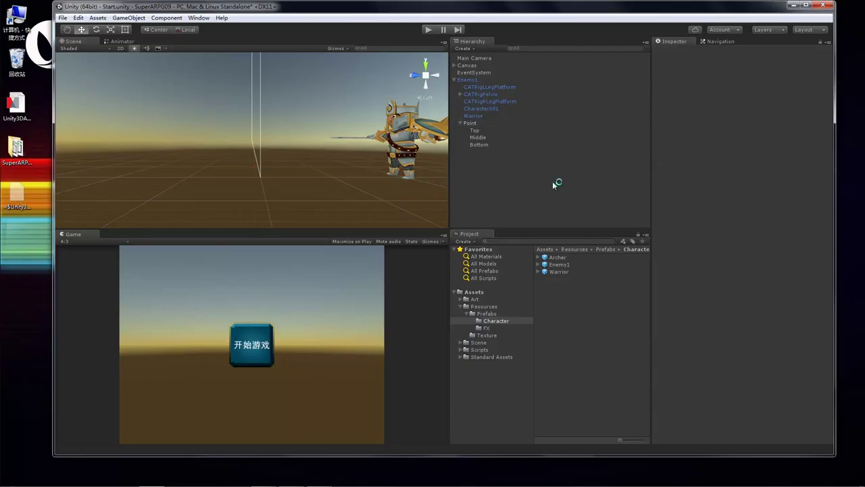
# - Check Enemy1's Top, Middle and Bottom points and apply the Enemy1 instance's changes to its prefab
pyautogui.click(476, 131)
pyautogui.click(478, 137)
pyautogui.click(481, 145)
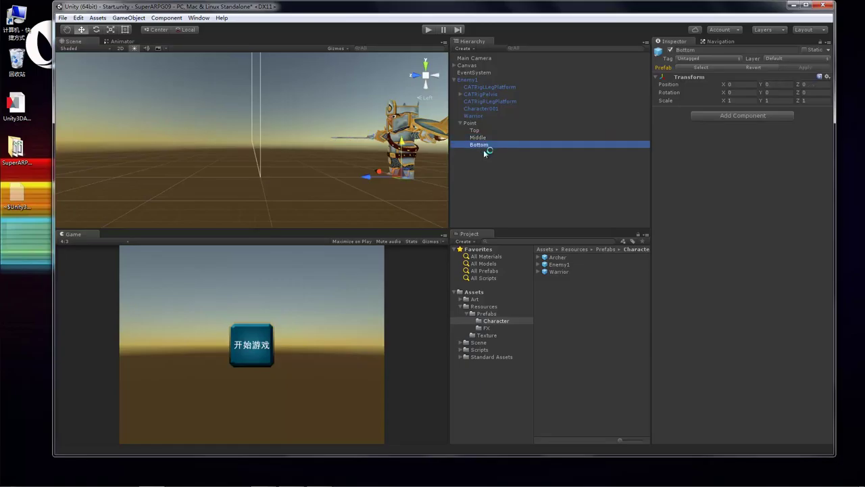
pyautogui.click(498, 175)
pyautogui.click(484, 80)
pyautogui.click(806, 68)
pyautogui.click(502, 175)
# - Review where the Top, Middle and Bottom points sit on the enemy model, and delete the Enemy1 instance from the scene
pyautogui.click(472, 79)
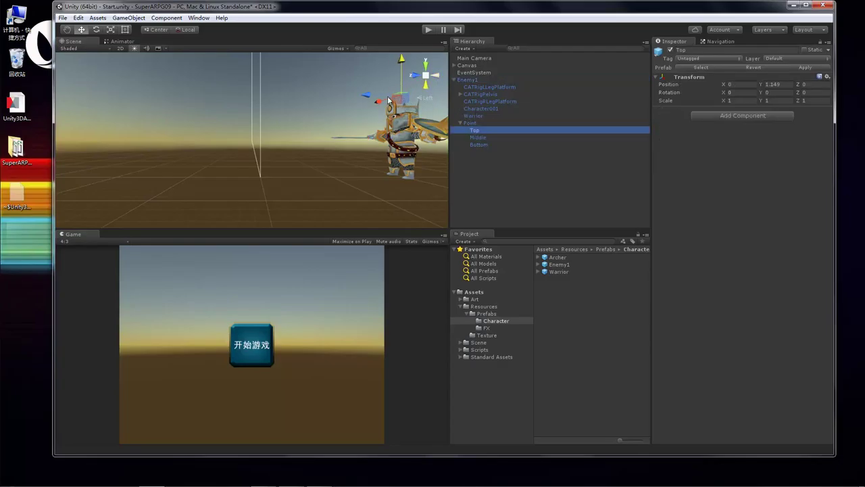
pyautogui.click(67, 30)
pyautogui.press('f')
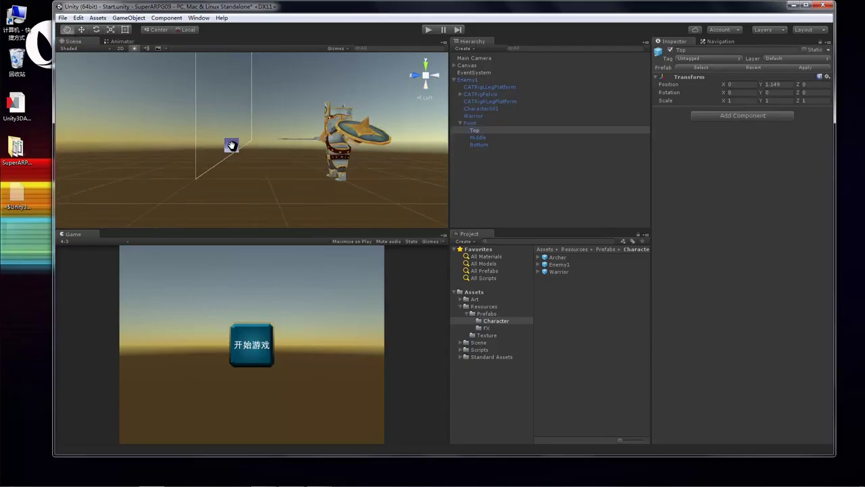
pyautogui.click(477, 129)
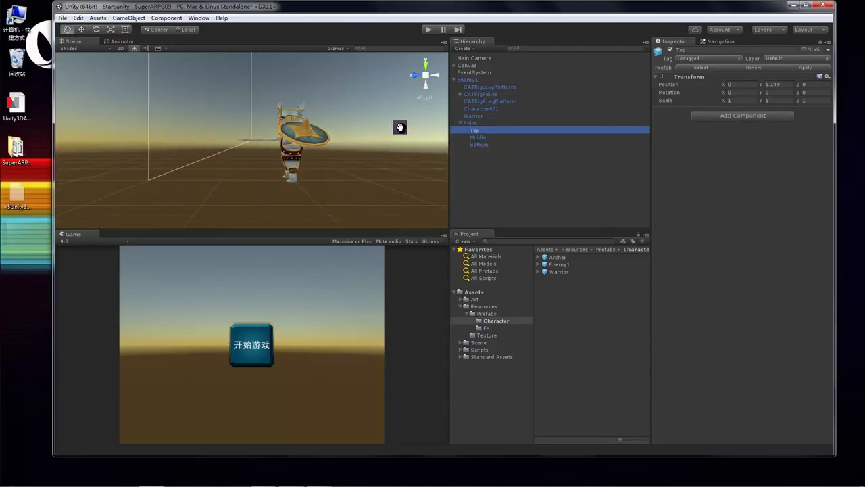
pyautogui.press('w')
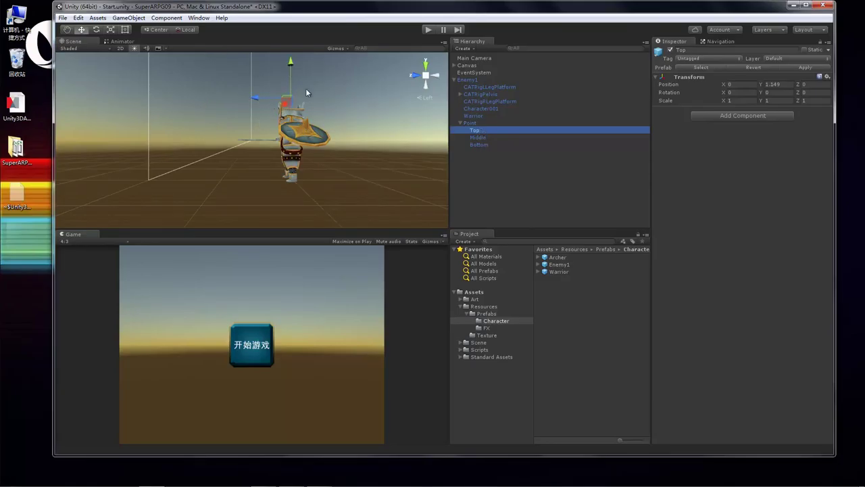
pyautogui.click(484, 138)
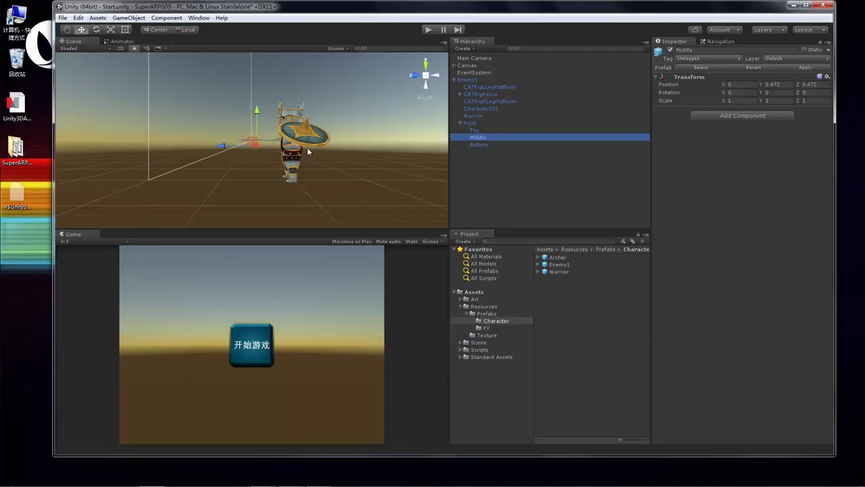
pyautogui.click(482, 146)
pyautogui.click(475, 81)
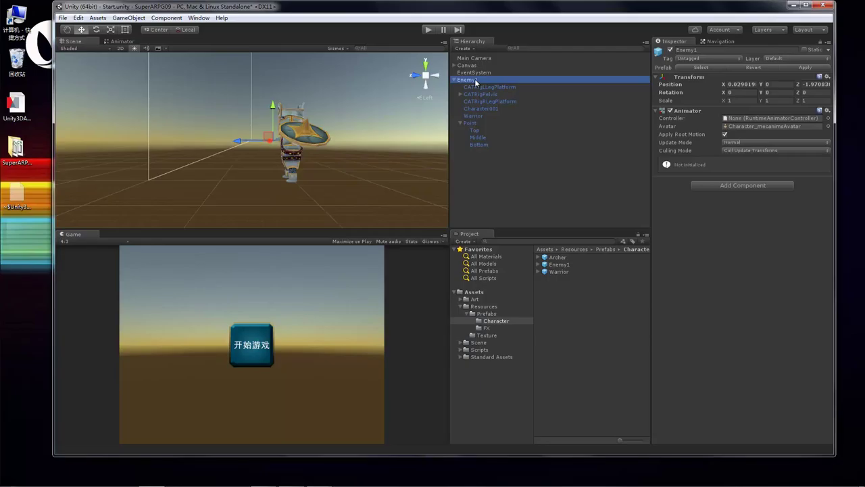
pyautogui.press('Delete')
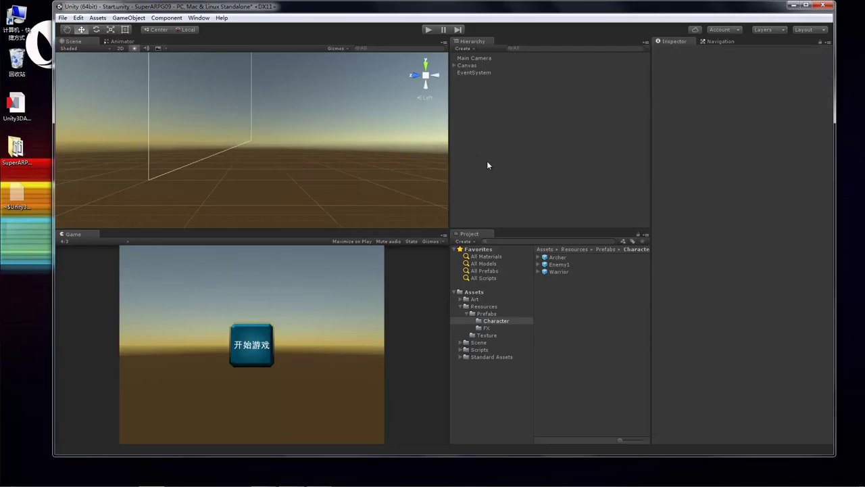